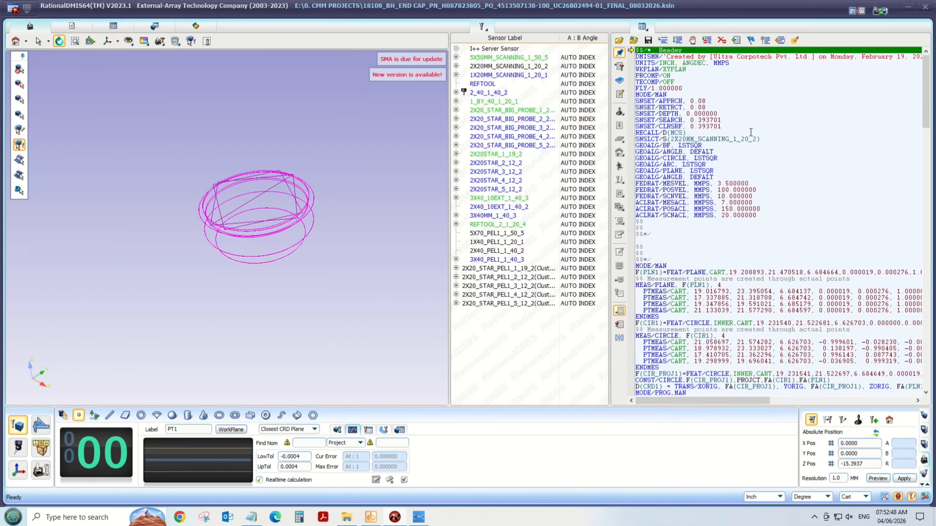
Look through the DMIS program for the sensor selection commands from the header to the circle measurements.
{"action": "scroll", "coordinate": [726, 106], "scroll_direction": "up", "scroll_amount": 4}
{"action": "left_click", "coordinate": [797, 39]}
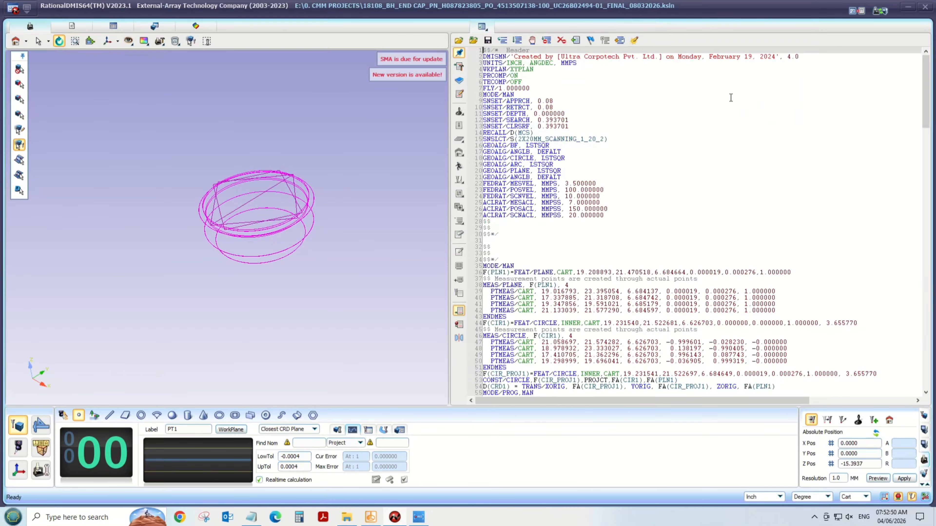
{"action": "left_click", "coordinate": [621, 136]}
{"action": "left_click", "coordinate": [634, 40]}
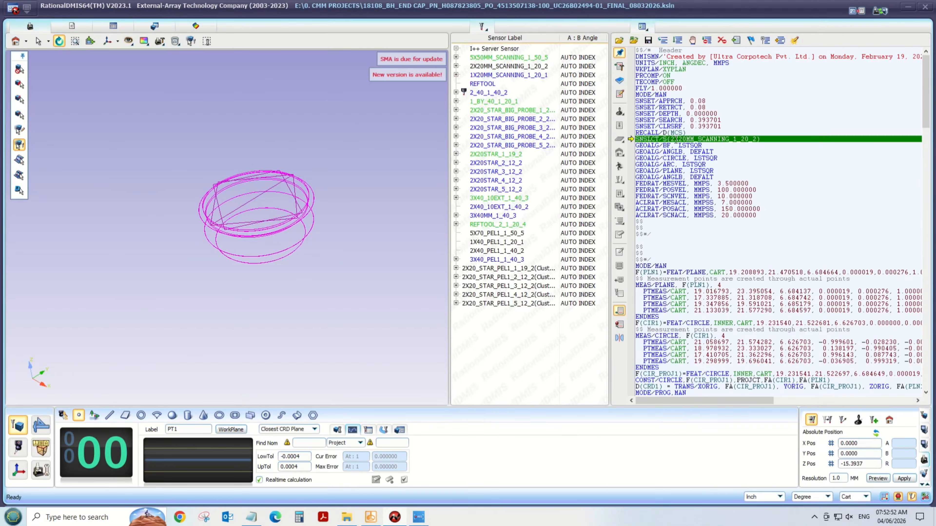
{"action": "scroll", "coordinate": [727, 231], "scroll_direction": "down", "scroll_amount": 20}
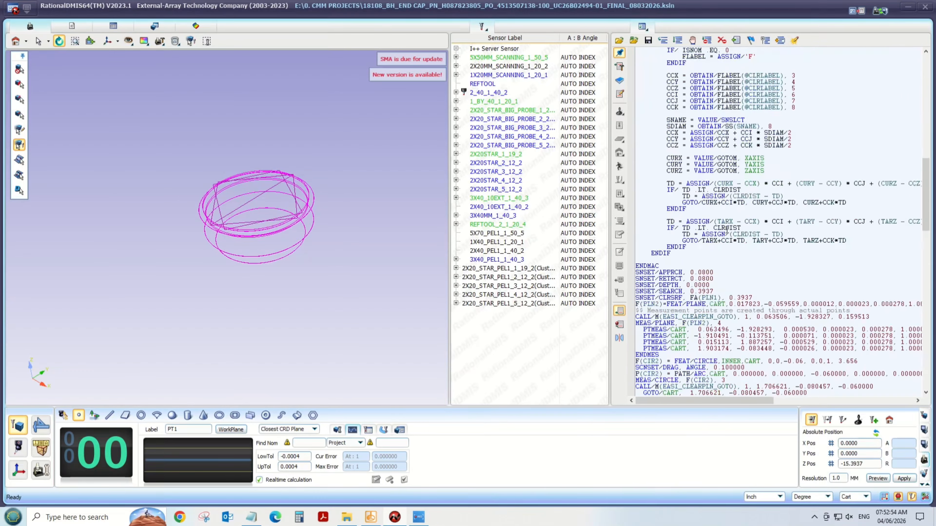
{"action": "scroll", "coordinate": [727, 231], "scroll_direction": "down", "scroll_amount": 5}
{"action": "scroll", "coordinate": [746, 293], "scroll_direction": "up", "scroll_amount": 20}
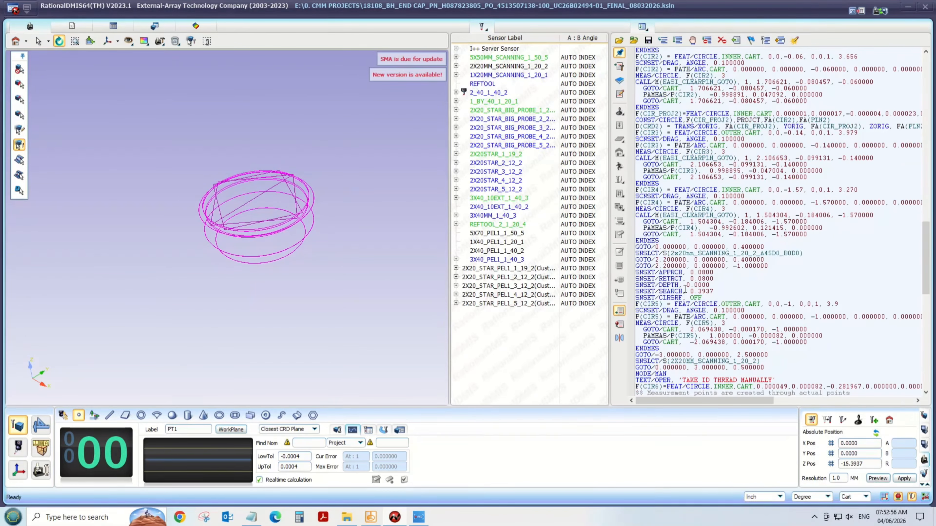
{"action": "scroll", "coordinate": [684, 289], "scroll_direction": "up", "scroll_amount": 13}
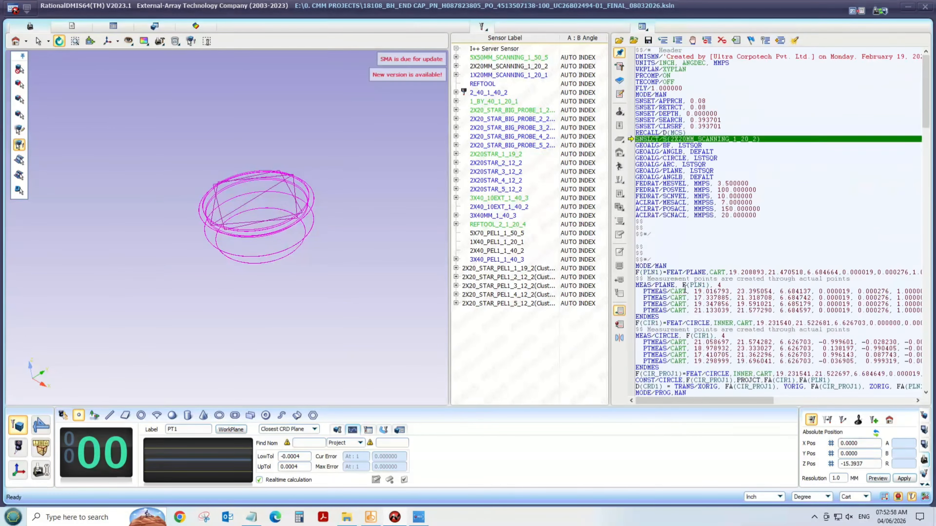
Return the execution pointer to the header line and transfer the whole program into the DMIS editor.
{"action": "left_click", "coordinate": [628, 52]}
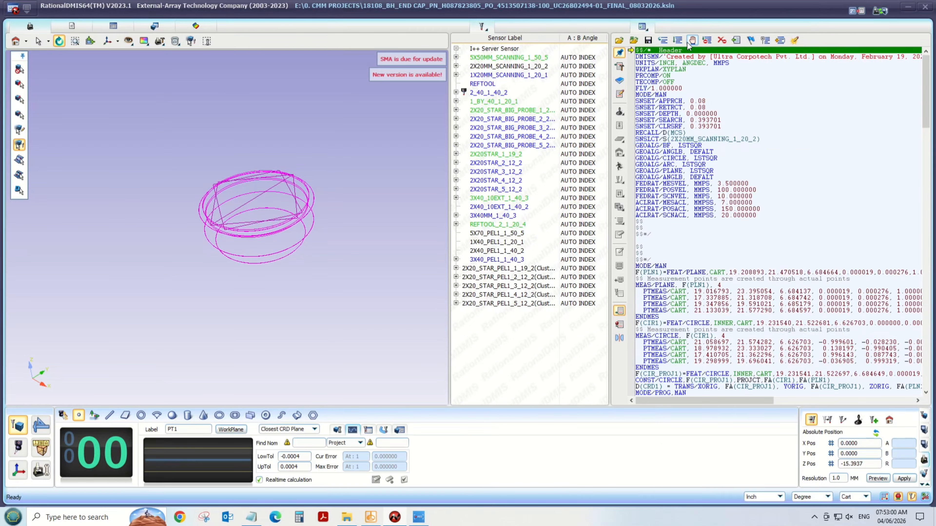
{"action": "left_click", "coordinate": [740, 41]}
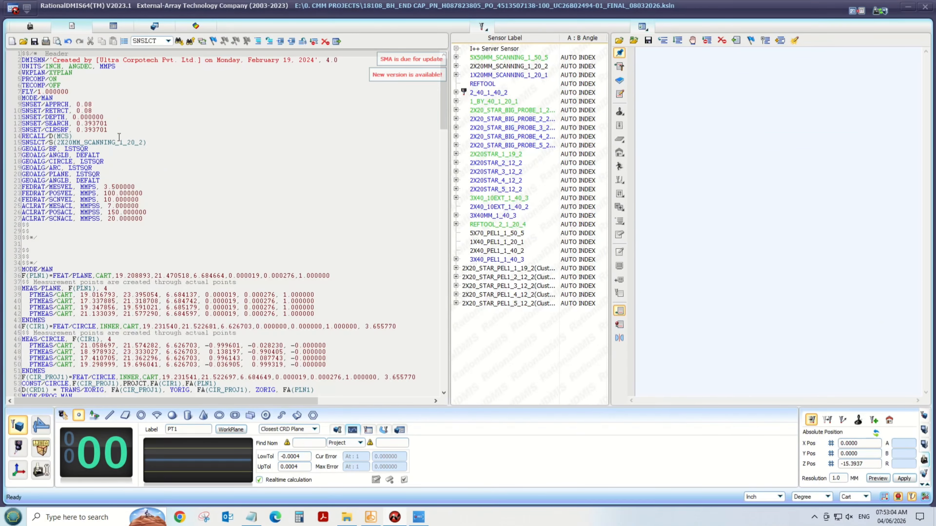
Search the program for every SNSLCT statement and return to the one in the header.
{"action": "left_click", "coordinate": [157, 41]}
{"action": "left_click", "coordinate": [180, 41]}
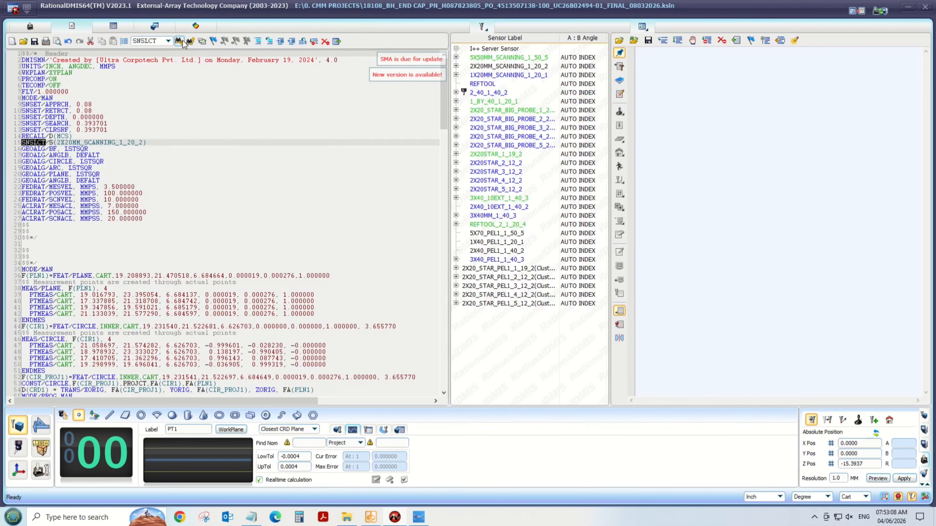
{"action": "left_click", "coordinate": [182, 41]}
{"action": "left_click", "coordinate": [182, 41]}
{"action": "left_click", "coordinate": [182, 41]}
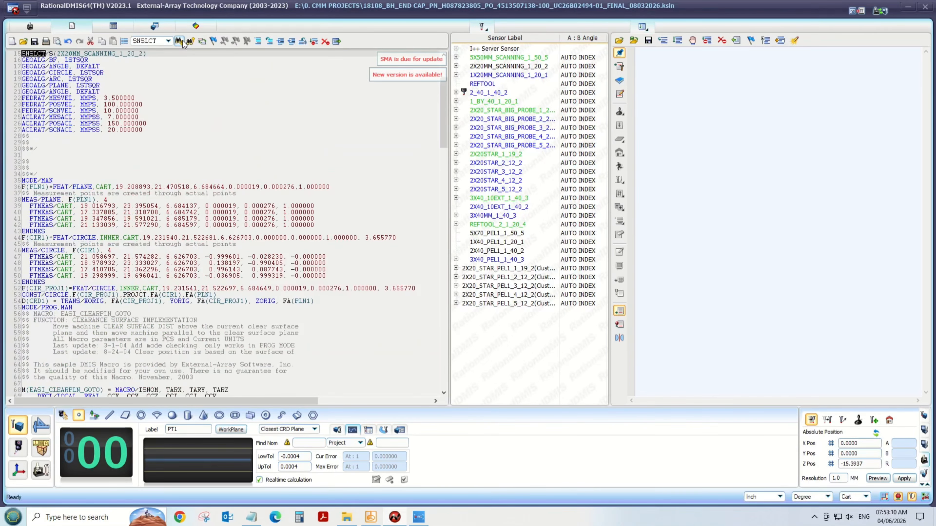
{"action": "scroll", "coordinate": [202, 165], "scroll_direction": "up", "scroll_amount": 5}
{"action": "left_click", "coordinate": [155, 143]}
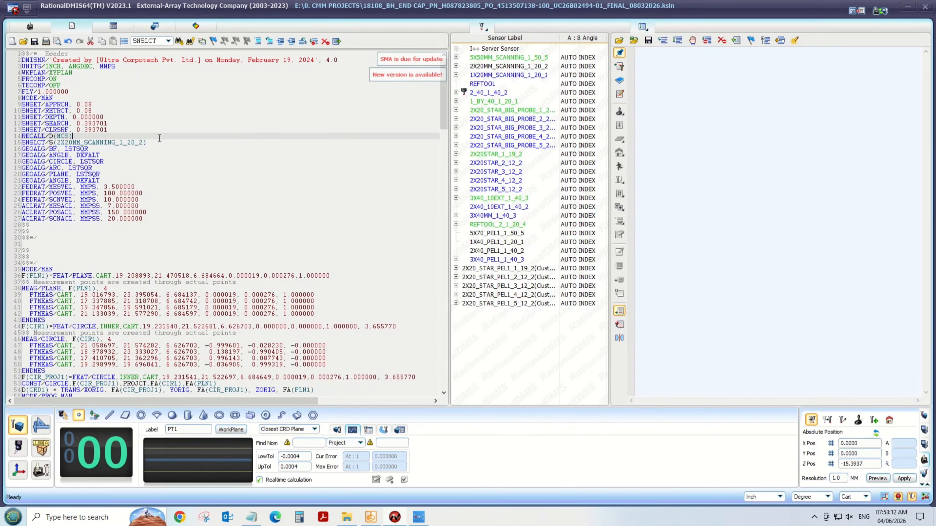
Switch to Notepad, add the line "Method" below the sensor replacement heading, and return to RationalDMIS.
{"action": "left_click", "coordinate": [395, 517]}
{"action": "left_click", "coordinate": [396, 517]}
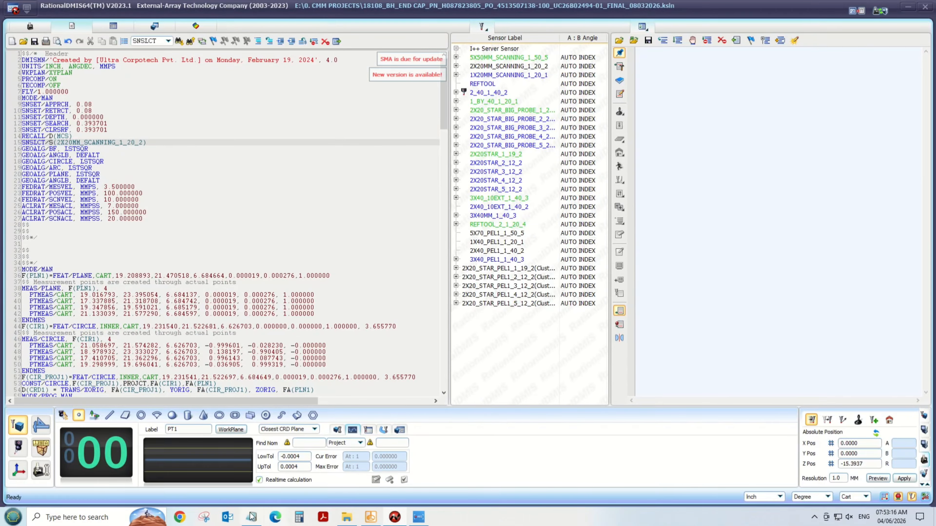
{"action": "left_click", "coordinate": [251, 517]}
{"action": "left_click", "coordinate": [485, 409]}
{"action": "key", "text": "Return"}
{"action": "key", "text": "Return"}
{"action": "type", "text": "Me"}
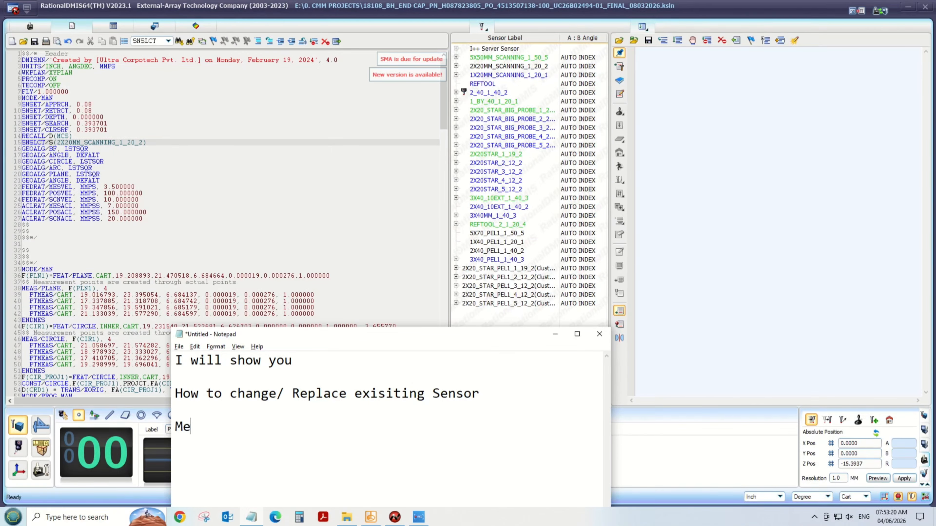
{"action": "type", "text": "thod"}
{"action": "left_click", "coordinate": [337, 161]}
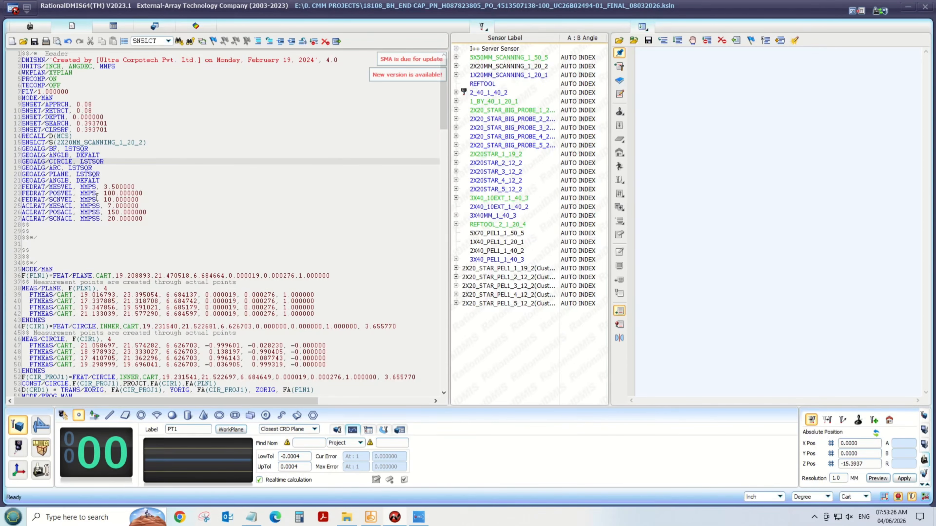
Open Sensor Replace from the header's SNSLCT line and widen the Sensor Label column to show the full names.
{"action": "left_click", "coordinate": [165, 142]}
{"action": "right_click", "coordinate": [163, 143]}
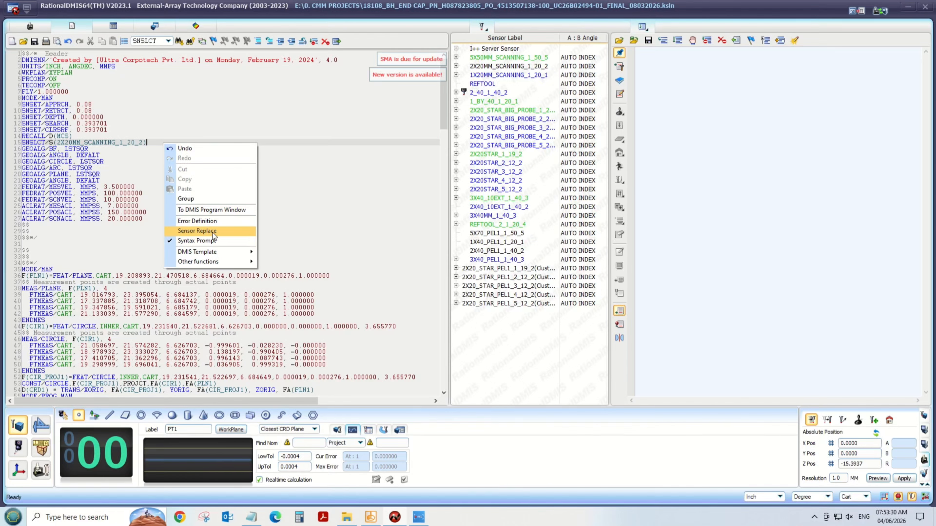
{"action": "left_click", "coordinate": [234, 232]}
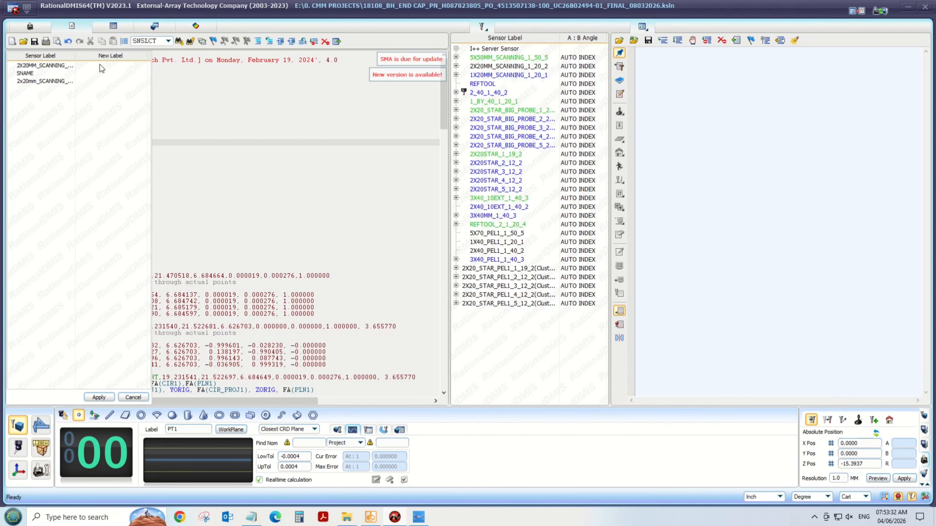
{"action": "left_click_drag", "start_coordinate": [76, 56], "coordinate": [123, 58]}
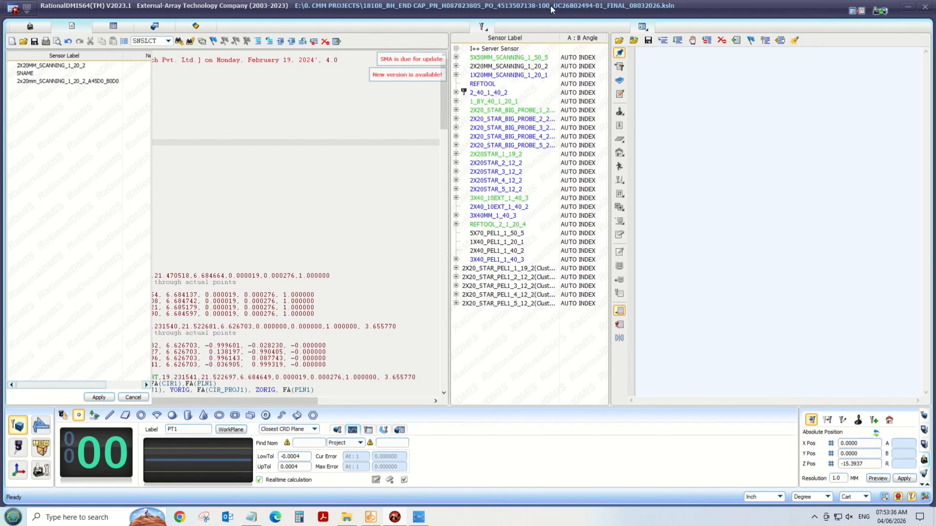
Bring up the sensor list in the database and select sensor 2_40_1_40_2.
{"action": "left_click", "coordinate": [478, 26]}
{"action": "left_click", "coordinate": [470, 38]}
{"action": "left_click", "coordinate": [483, 26]}
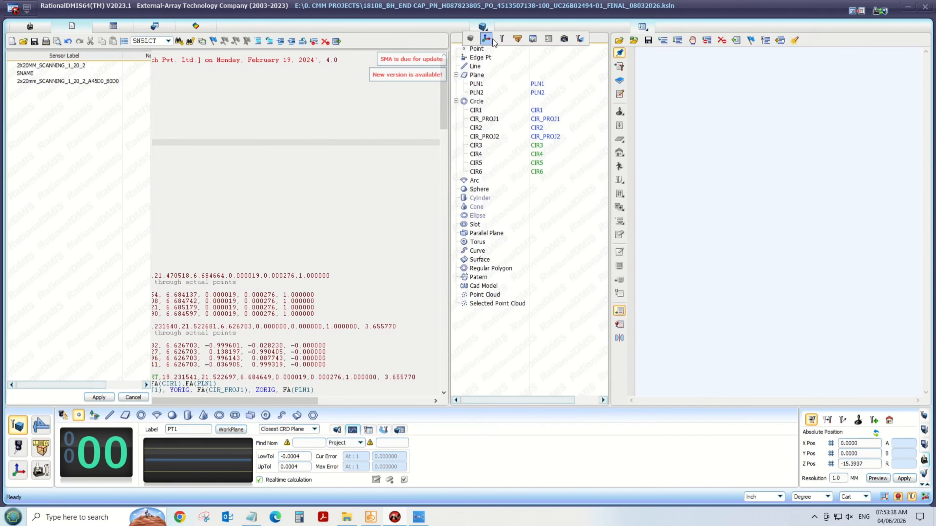
{"action": "left_click", "coordinate": [492, 41]}
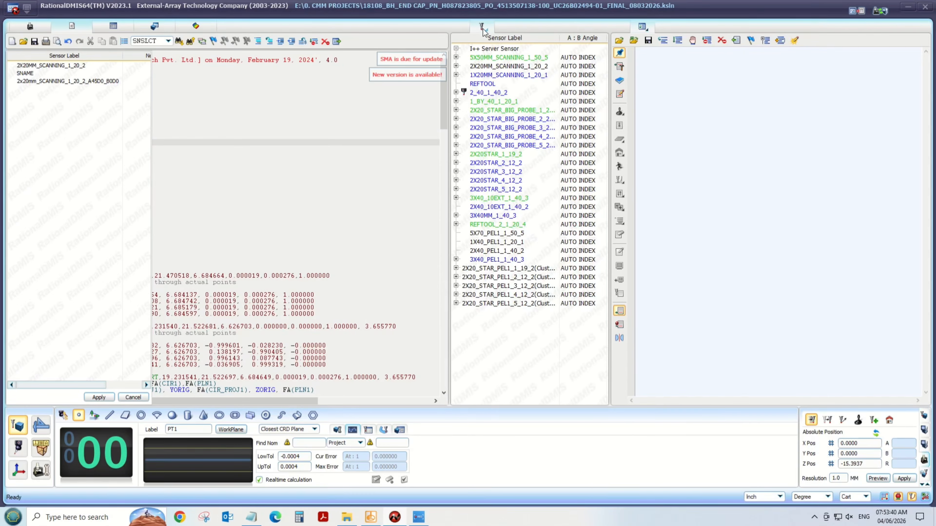
{"action": "left_click", "coordinate": [488, 69]}
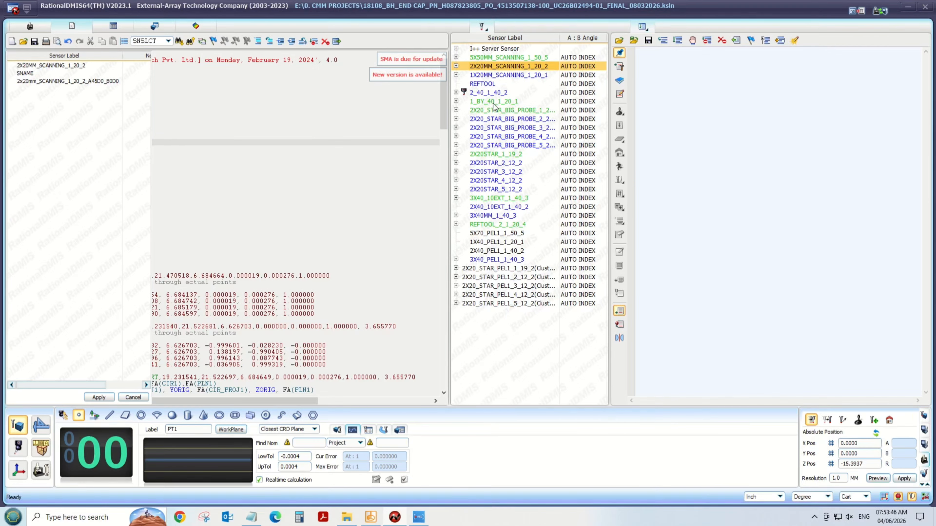
{"action": "left_click", "coordinate": [519, 95]}
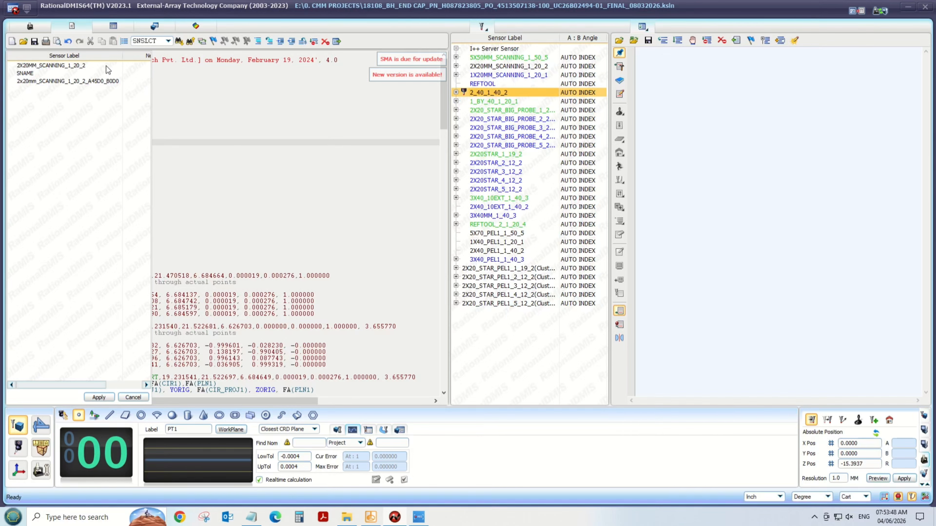
Copy the label of sensor 2_40_1_40_2 from the sensor list.
{"action": "left_click_drag", "start_coordinate": [502, 92], "coordinate": [138, 69]}
{"action": "right_click", "coordinate": [514, 95]}
{"action": "left_click", "coordinate": [528, 95]}
{"action": "right_click", "coordinate": [524, 91]}
{"action": "left_click", "coordinate": [506, 108]}
{"action": "right_click", "coordinate": [517, 93]}
{"action": "left_click", "coordinate": [548, 98]}
Paste 2_40_1_40_2 as the new label for sensor 2X20MM_SCANNING_1_20_2.
{"action": "left_click", "coordinate": [142, 66]}
{"action": "left_click", "coordinate": [127, 65]}
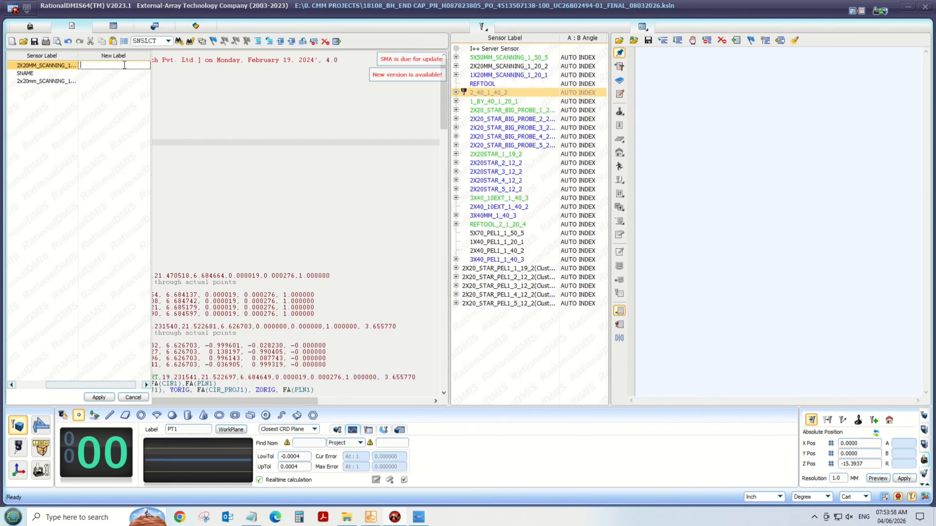
{"action": "right_click", "coordinate": [119, 65]}
{"action": "left_click", "coordinate": [139, 105]}
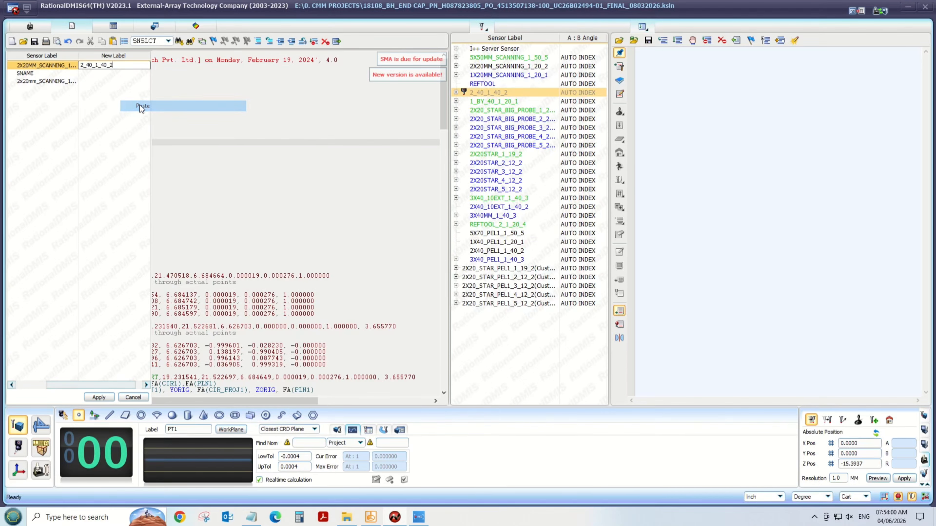
{"action": "left_click", "coordinate": [110, 73]}
{"action": "left_click", "coordinate": [113, 86]}
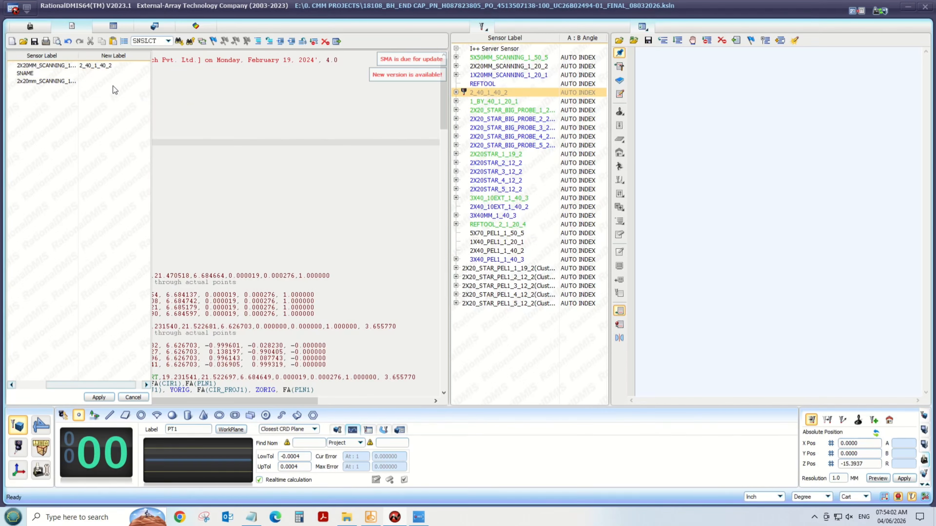
Expand sensor 2_40_1_40_2 and copy the label of its 45.0 : 0.0 angle, 2_40_1_40_2_A45D0_B0D0.
{"action": "left_click_drag", "start_coordinate": [81, 54], "coordinate": [127, 56]}
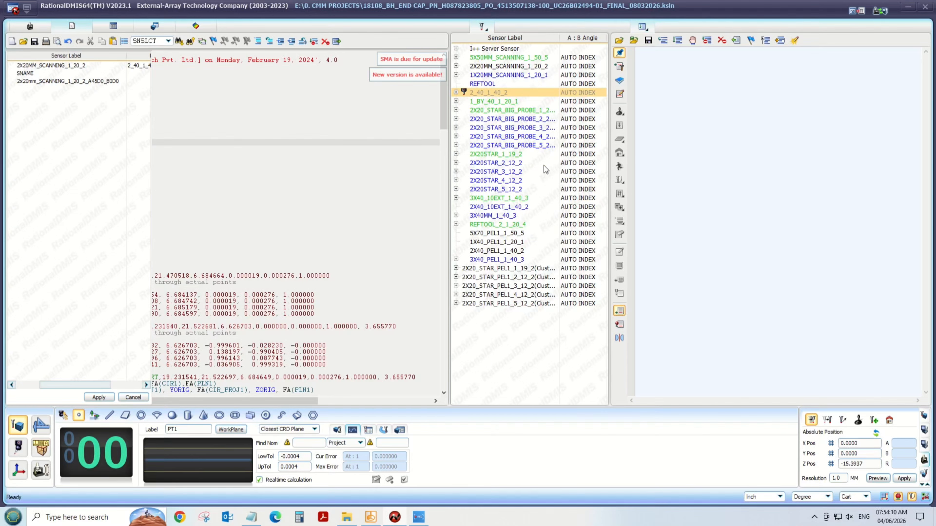
{"action": "left_click", "coordinate": [457, 92]}
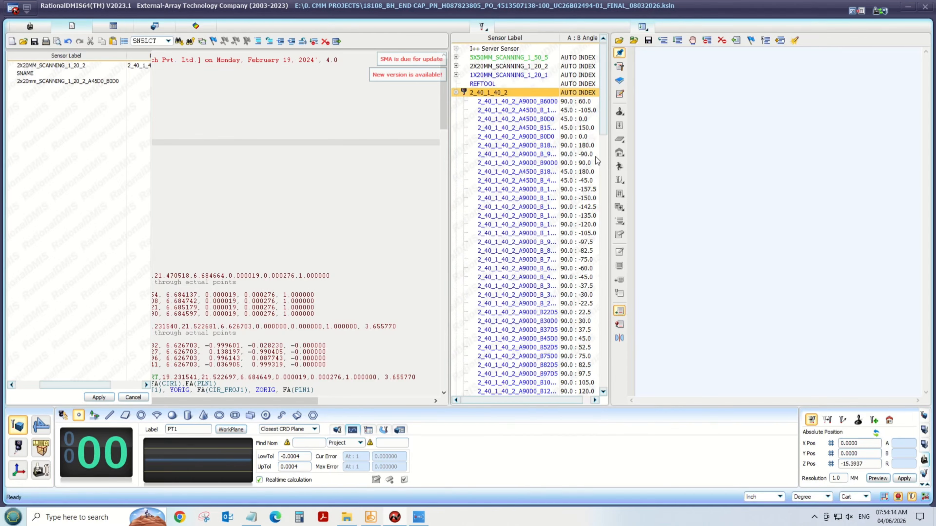
{"action": "left_click", "coordinate": [553, 119]}
{"action": "left_click_drag", "start_coordinate": [547, 119], "coordinate": [135, 85]}
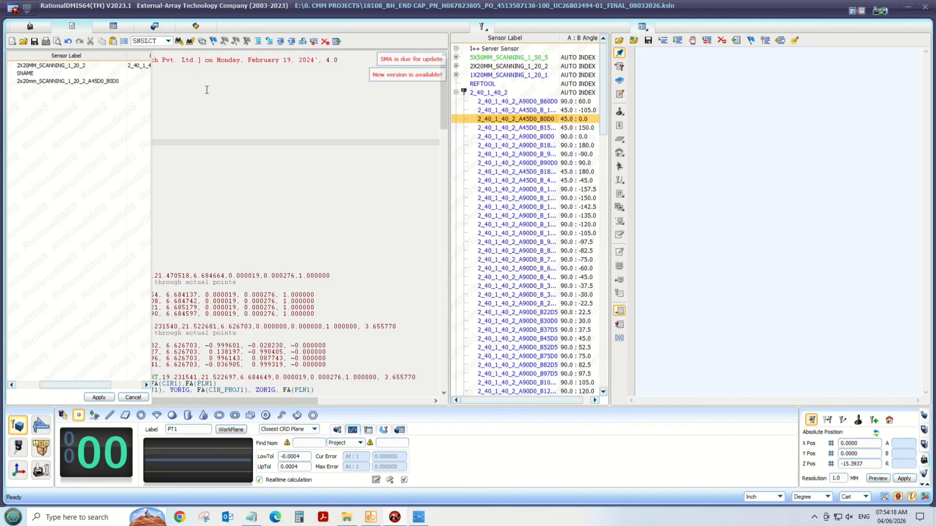
{"action": "left_click", "coordinate": [533, 119]}
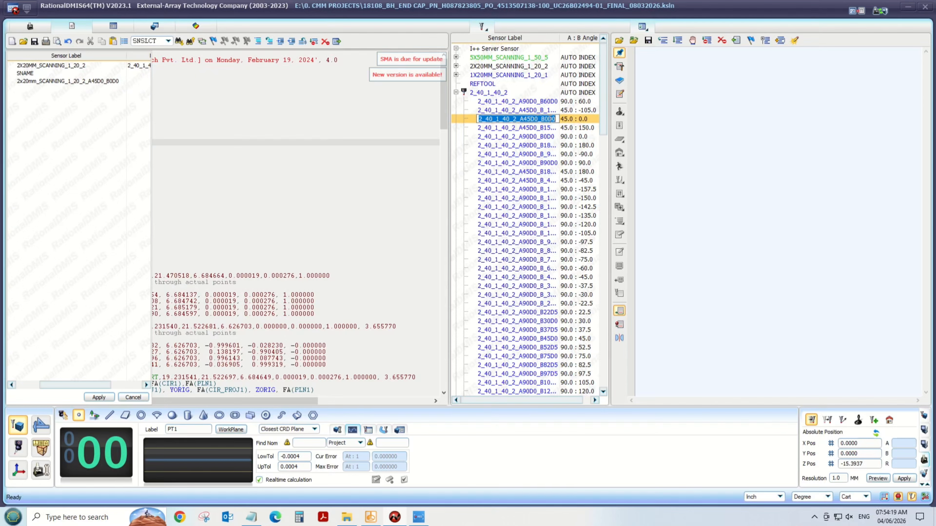
{"action": "right_click", "coordinate": [535, 119]}
{"action": "left_click", "coordinate": [559, 152]}
Paste 2_40_1_40_2_A45D0_B0D0 as the new label for 2x20mm_SCANNING_1_20_2_A45D0_B0D0 and apply the sensor replacement.
{"action": "left_click", "coordinate": [137, 84]}
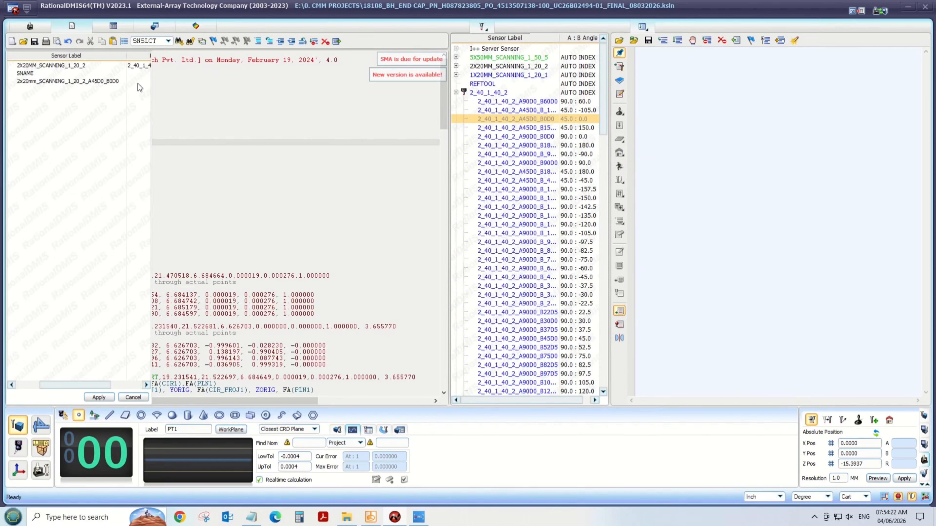
{"action": "left_click", "coordinate": [137, 82]}
{"action": "right_click", "coordinate": [117, 83]}
{"action": "left_click", "coordinate": [137, 124]}
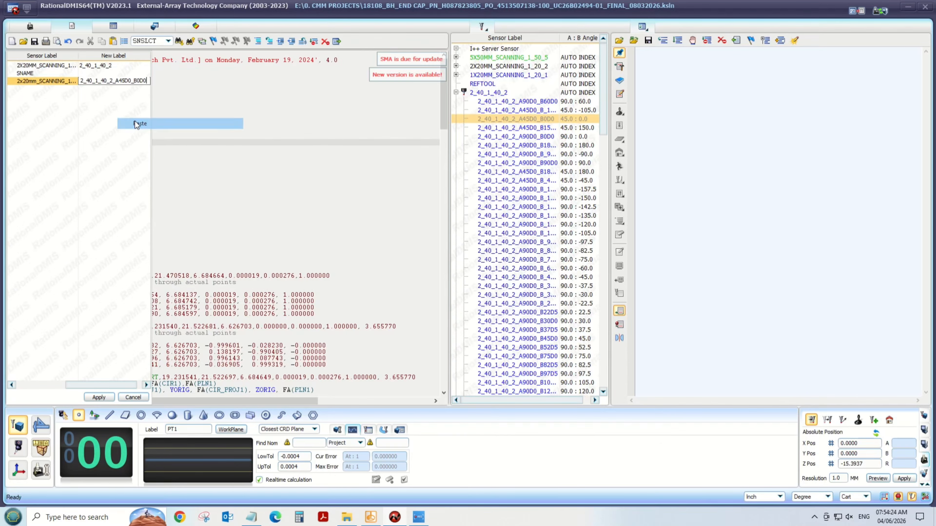
{"action": "left_click", "coordinate": [112, 107]}
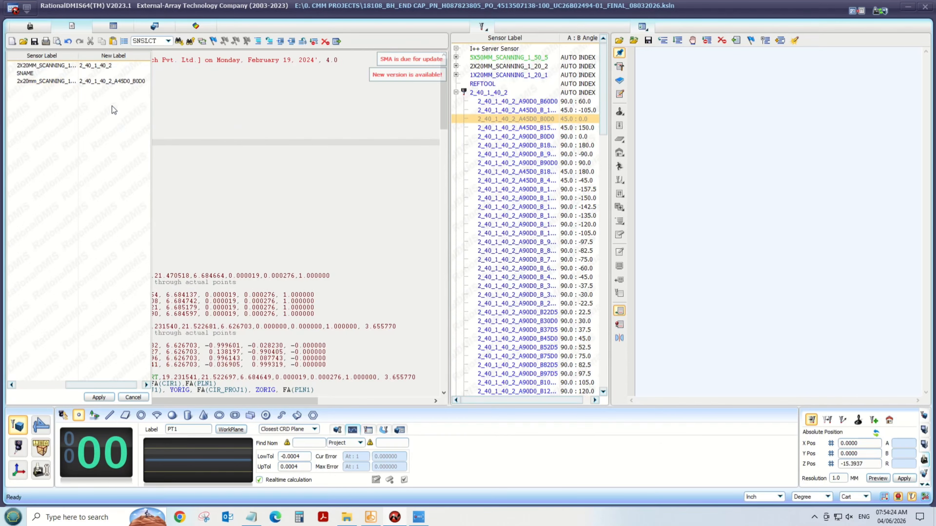
{"action": "left_click", "coordinate": [98, 398]}
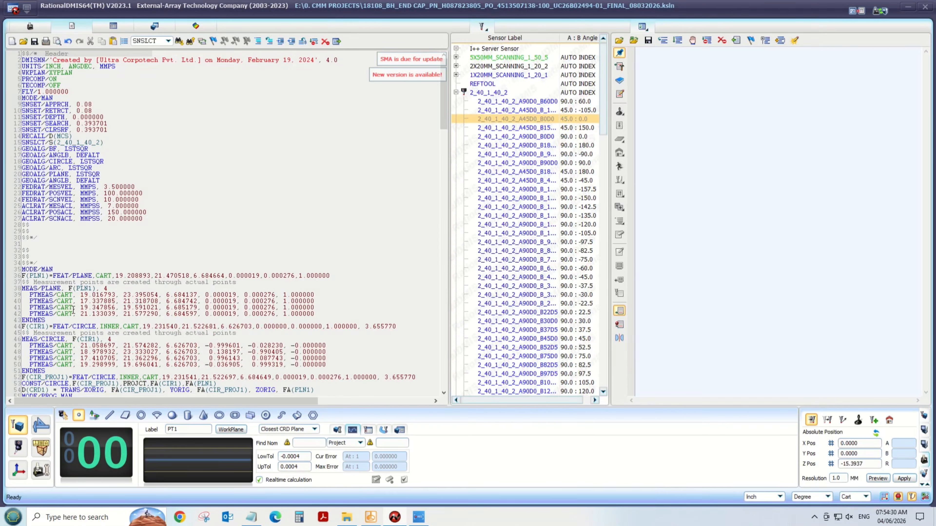
Search through the program's SNSLCT statements to check the replaced sensor labels.
{"action": "left_click", "coordinate": [179, 42]}
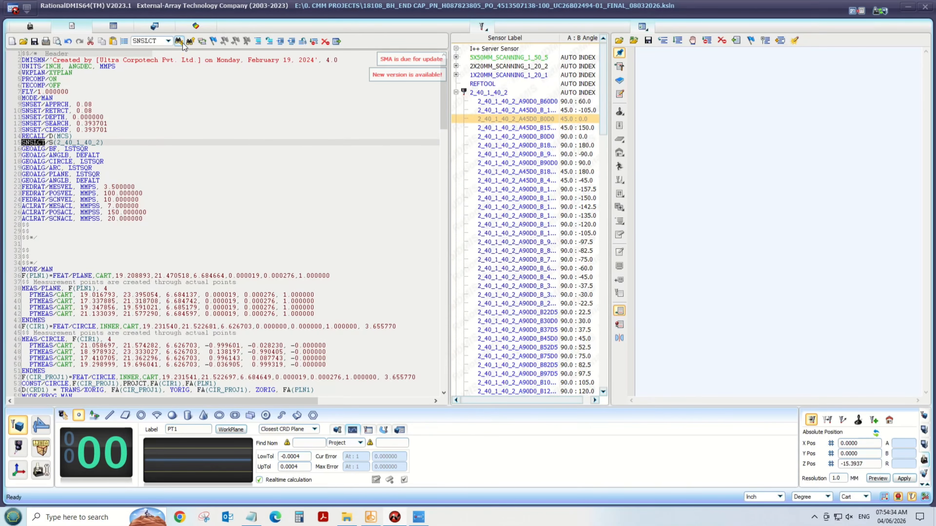
{"action": "left_click", "coordinate": [180, 42]}
{"action": "left_click", "coordinate": [180, 42]}
{"action": "left_click", "coordinate": [179, 41]}
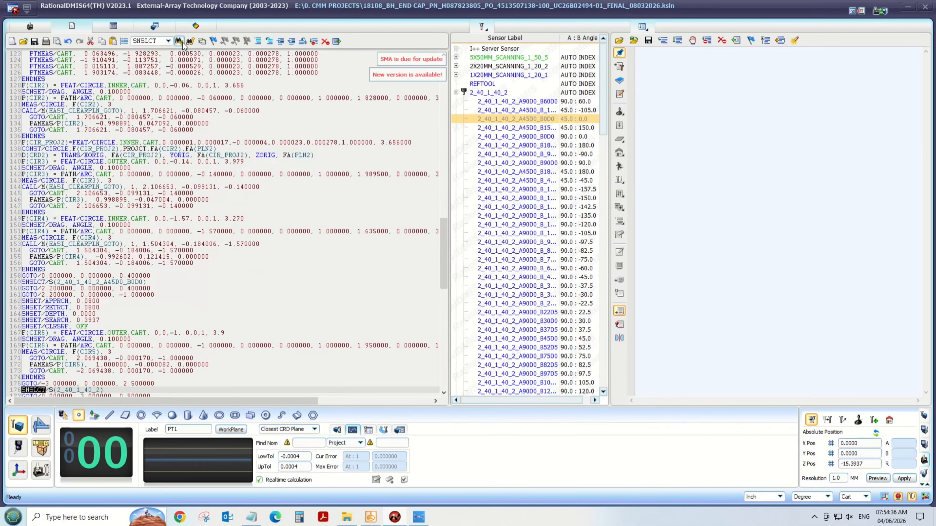
{"action": "left_click", "coordinate": [179, 42]}
{"action": "scroll", "coordinate": [249, 216], "scroll_direction": "up", "scroll_amount": 5}
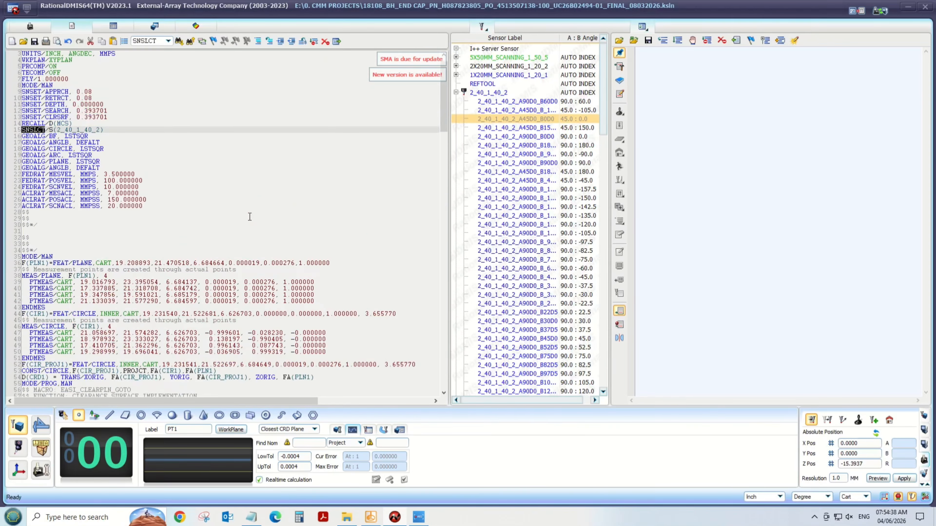
Start a new solution without keeping the replaced sensor labels, and switch to the graphic view.
{"action": "left_click", "coordinate": [13, 7]}
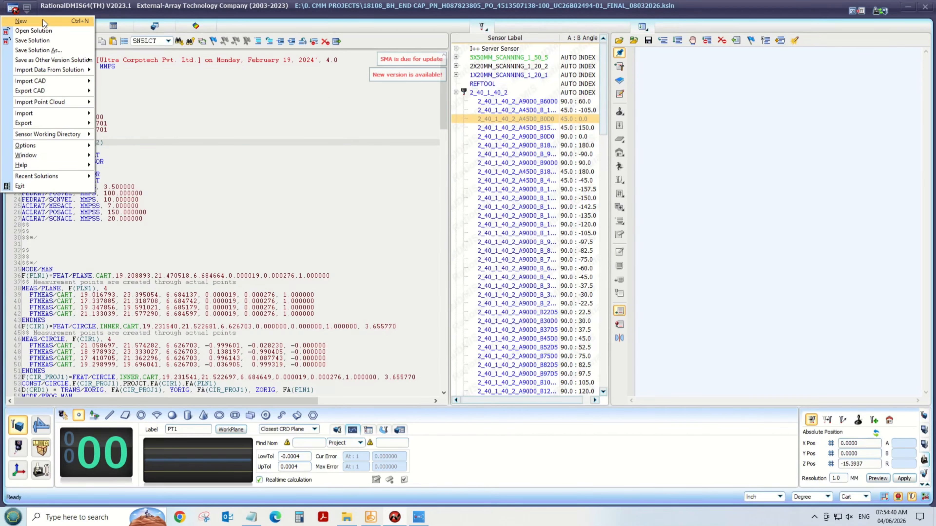
{"action": "left_click", "coordinate": [37, 31]}
{"action": "left_click", "coordinate": [471, 271]}
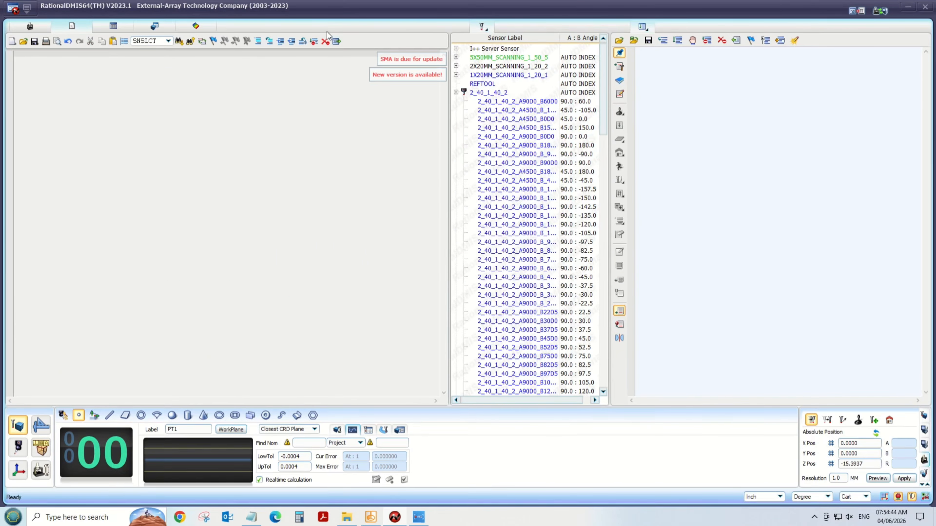
{"action": "left_click", "coordinate": [30, 26]}
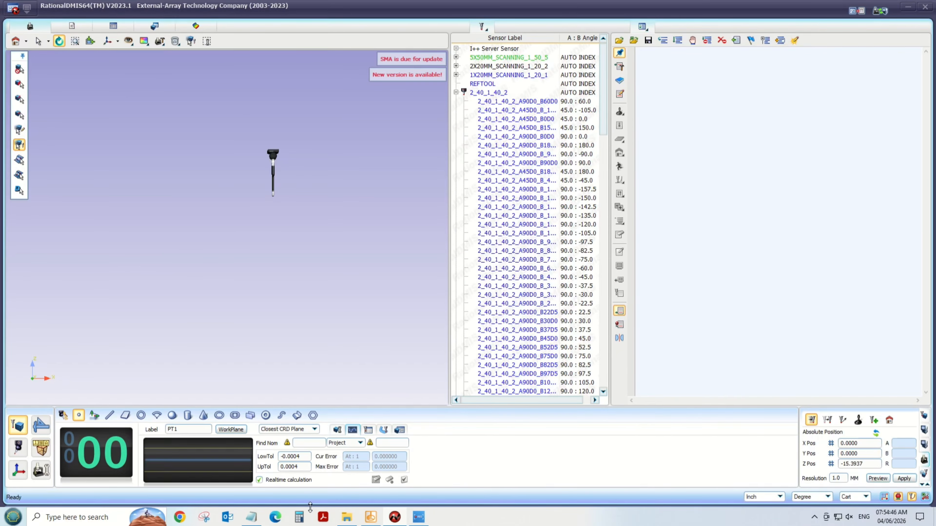
Switch to Notepad and change the method line of the note to "Method 2".
{"action": "left_click", "coordinate": [252, 517]}
{"action": "left_click_drag", "start_coordinate": [231, 426], "coordinate": [245, 426]}
{"action": "type", "text": "2"}
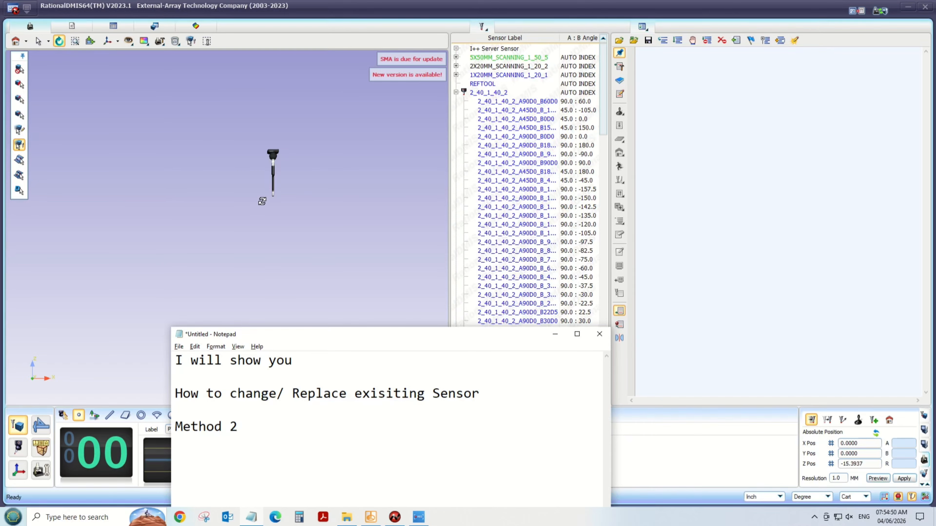
Switch back to RationalDMIS, reopen the recent BH_END CAP solution and transfer its program to the editor.
{"action": "left_click", "coordinate": [331, 205]}
{"action": "left_click", "coordinate": [22, 12]}
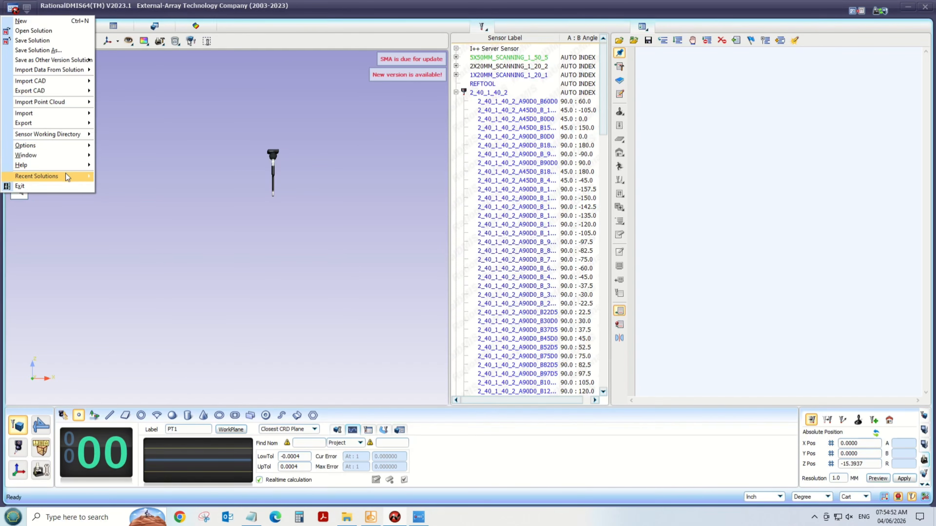
{"action": "mouse_move", "coordinate": [63, 176]}
{"action": "left_click", "coordinate": [221, 188]}
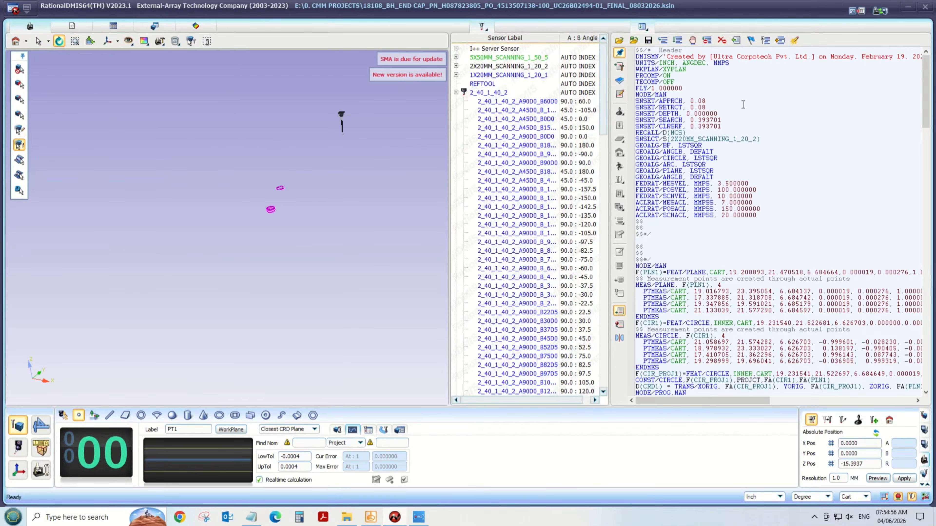
{"action": "left_click", "coordinate": [736, 39]}
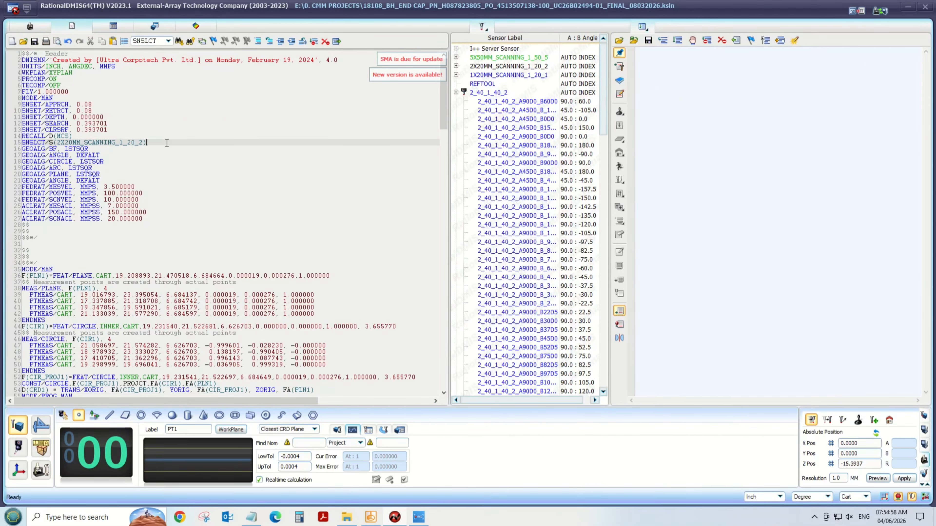
Comment out the header's SNSLCT line for 2X20MM_SCANNING_1_20_2 and insert a selection of sensor 2_40_1_40_2 below it.
{"action": "left_click_drag", "start_coordinate": [173, 143], "coordinate": [9, 141]}
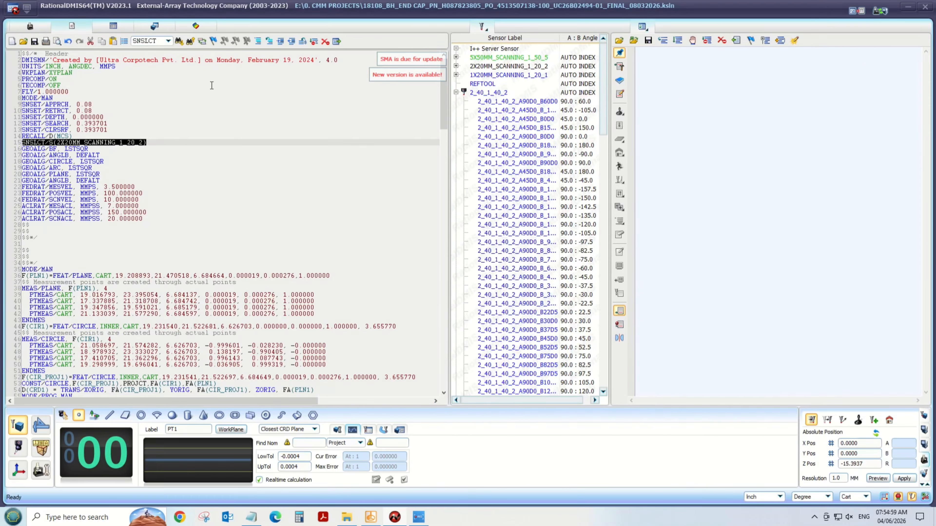
{"action": "left_click", "coordinate": [258, 44]}
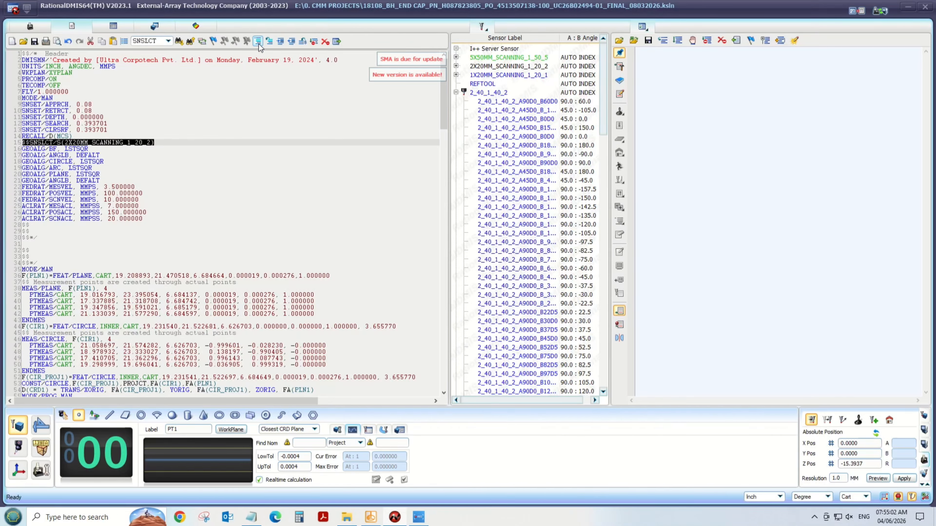
{"action": "left_click", "coordinate": [178, 142]}
{"action": "key", "text": "Return"}
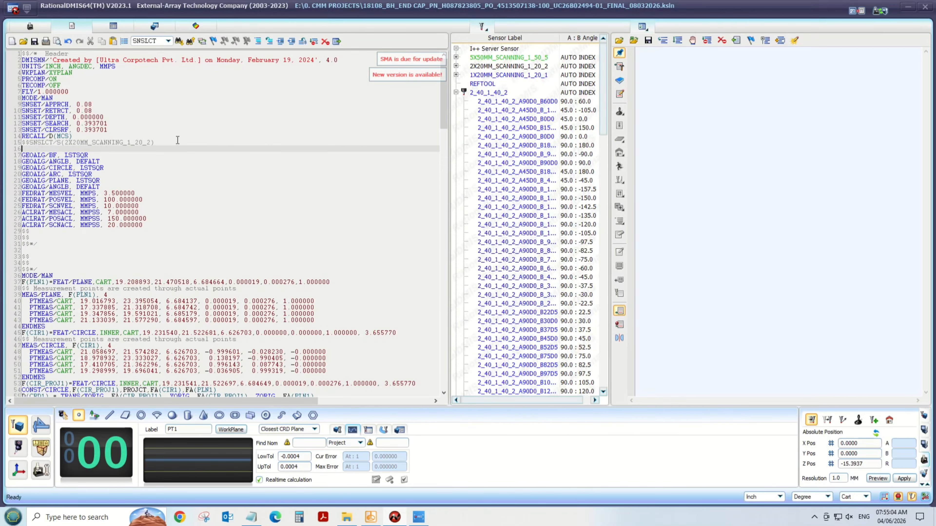
{"action": "left_click_drag", "start_coordinate": [485, 95], "coordinate": [51, 157]}
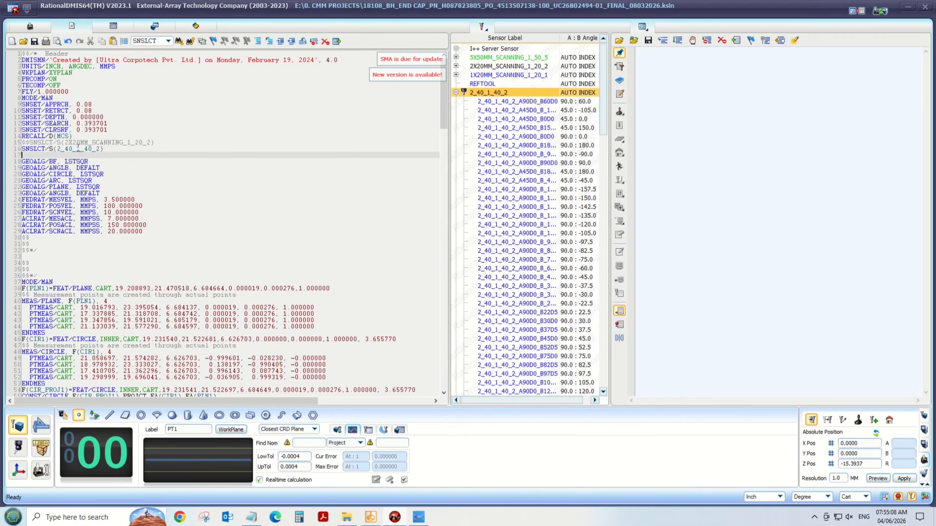
Find the SNSLCT line for 2x20mm_SCANNING_1_20_2_A45D0_B0D0, comment it out and insert a selection of sensor angle 2_40_1_40_2_A45D0_B0D0 below it.
{"action": "left_click", "coordinate": [179, 41]}
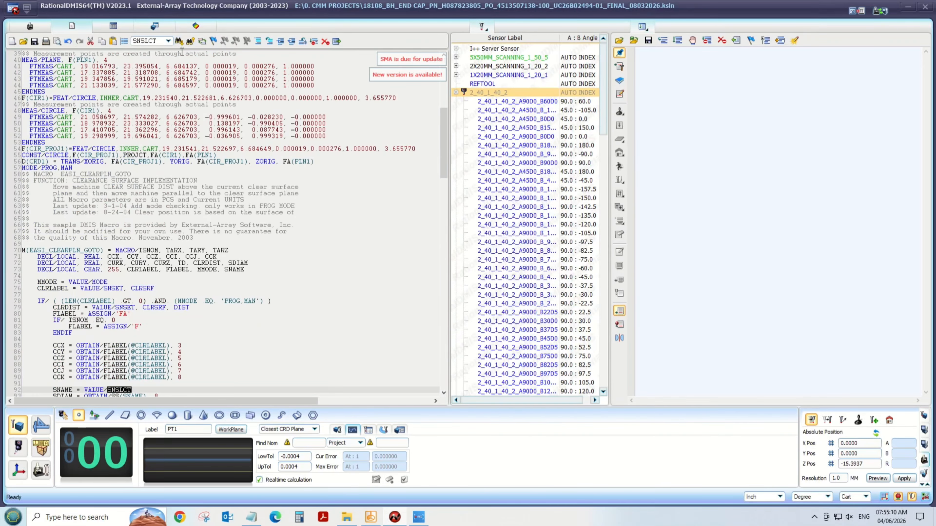
{"action": "scroll", "coordinate": [185, 305], "scroll_direction": "down", "scroll_amount": 20}
{"action": "left_click", "coordinate": [195, 291]}
{"action": "left_click", "coordinate": [196, 298]}
{"action": "left_click_drag", "start_coordinate": [203, 294], "coordinate": [22, 295]}
{"action": "left_click", "coordinate": [257, 41]}
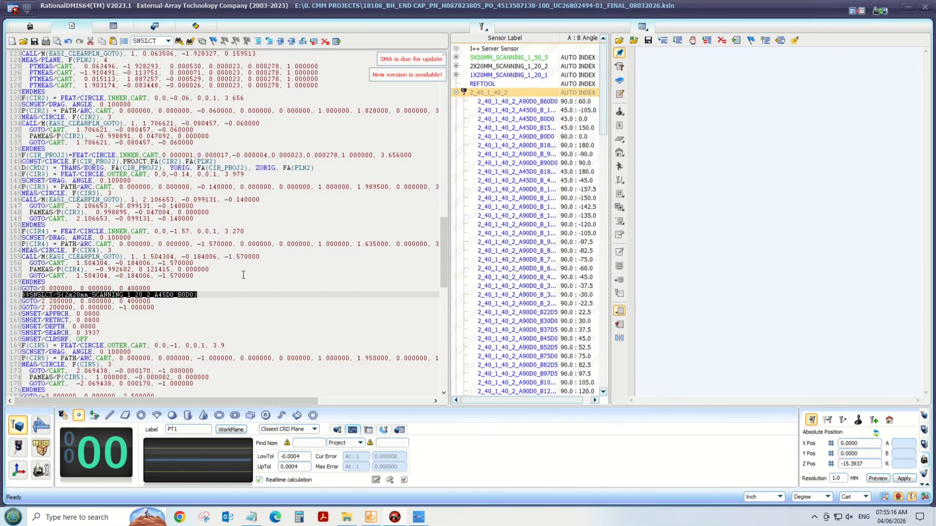
{"action": "left_click", "coordinate": [213, 293]}
{"action": "key", "text": "Return"}
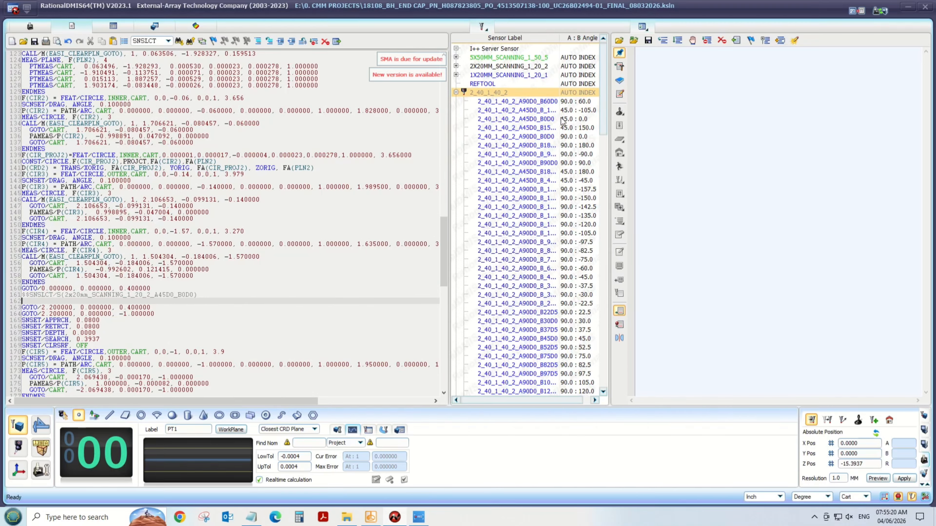
{"action": "left_click", "coordinate": [527, 119]}
{"action": "left_click_drag", "start_coordinate": [527, 119], "coordinate": [105, 299]}
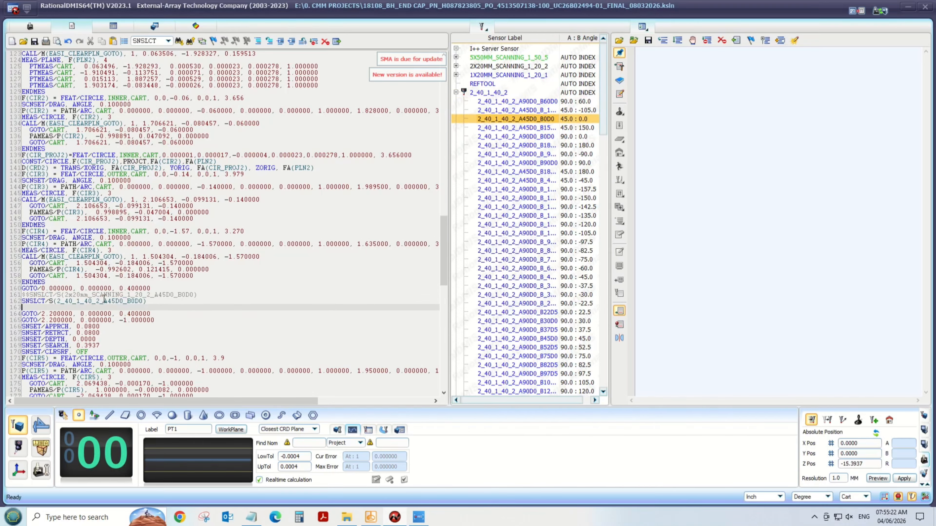
Comment out the SNSLCT line for 2X20MM_SCANNING_1_20_2 before the manual ID thread measurement and insert a selection of sensor 2_40_1_40_2 below it.
{"action": "left_click", "coordinate": [179, 41]}
{"action": "scroll", "coordinate": [232, 266], "scroll_direction": "down", "scroll_amount": 3}
{"action": "left_click", "coordinate": [156, 334]}
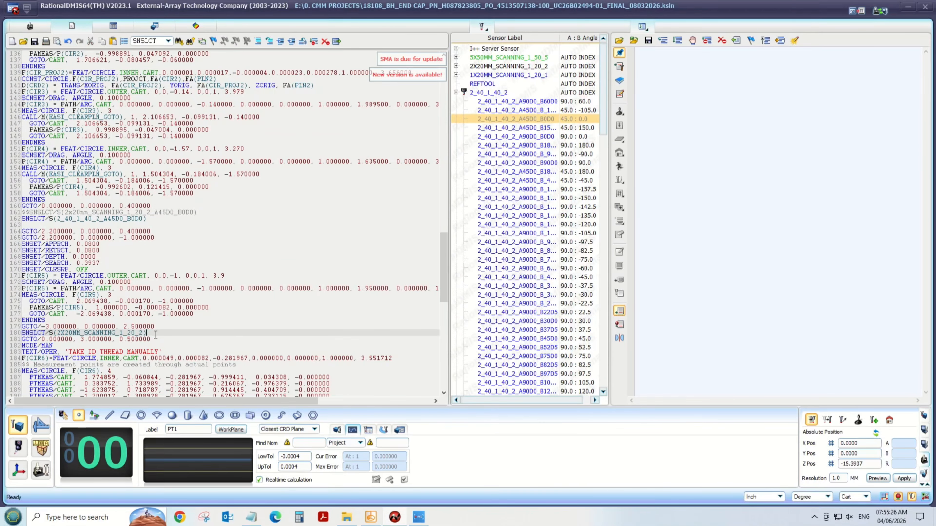
{"action": "key", "text": "Return"}
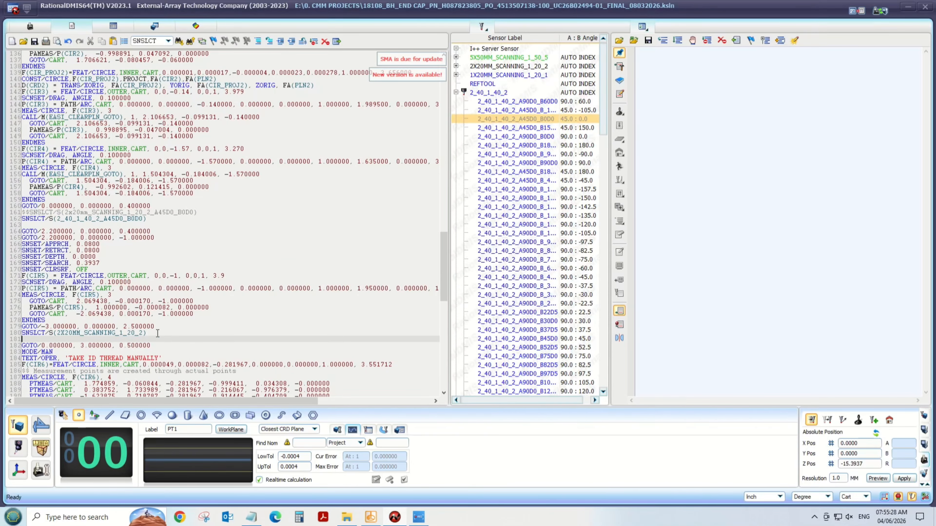
{"action": "left_click_drag", "start_coordinate": [158, 333], "coordinate": [9, 335]}
{"action": "left_click", "coordinate": [258, 41]}
{"action": "left_click", "coordinate": [39, 340]}
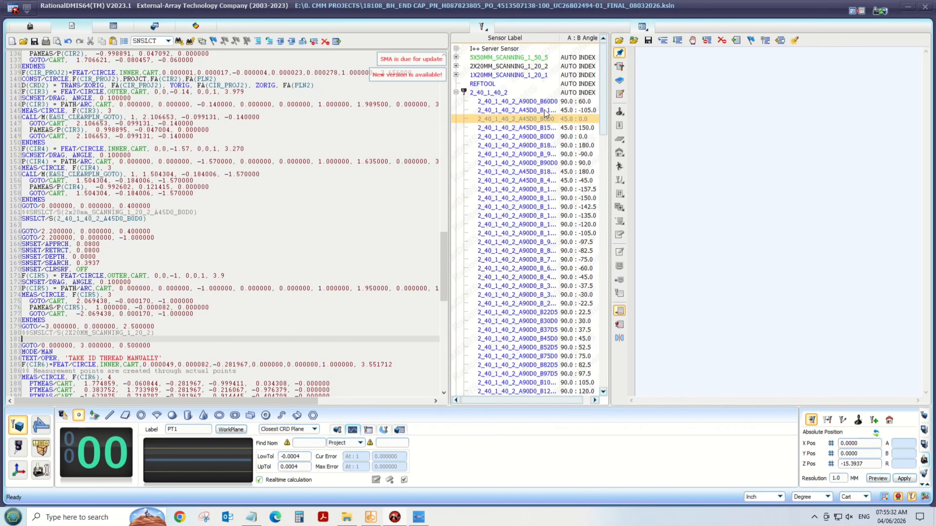
{"action": "left_click_drag", "start_coordinate": [490, 92], "coordinate": [72, 340]}
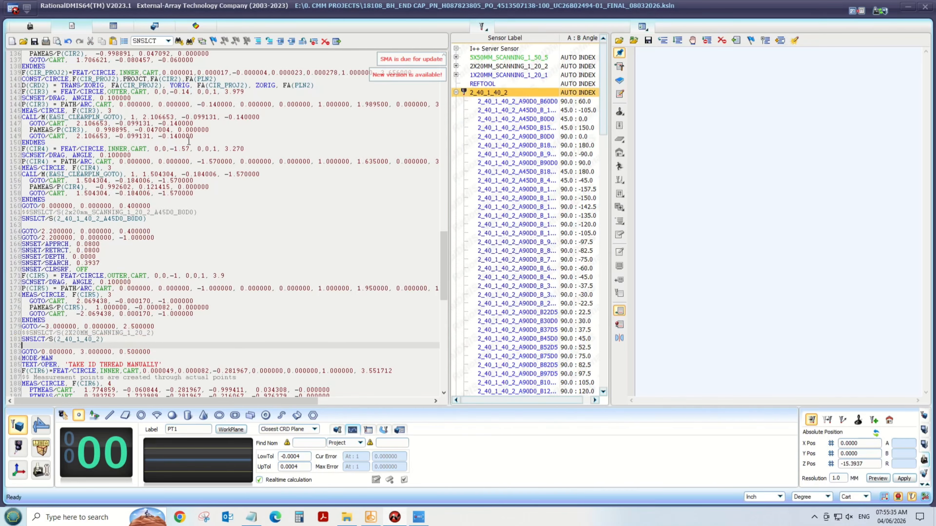
Search for any further SNSLCT statement, send the edited program back to the execution window and set its start at the header line.
{"action": "left_click", "coordinate": [178, 41]}
{"action": "scroll", "coordinate": [242, 273], "scroll_direction": "up", "scroll_amount": 5}
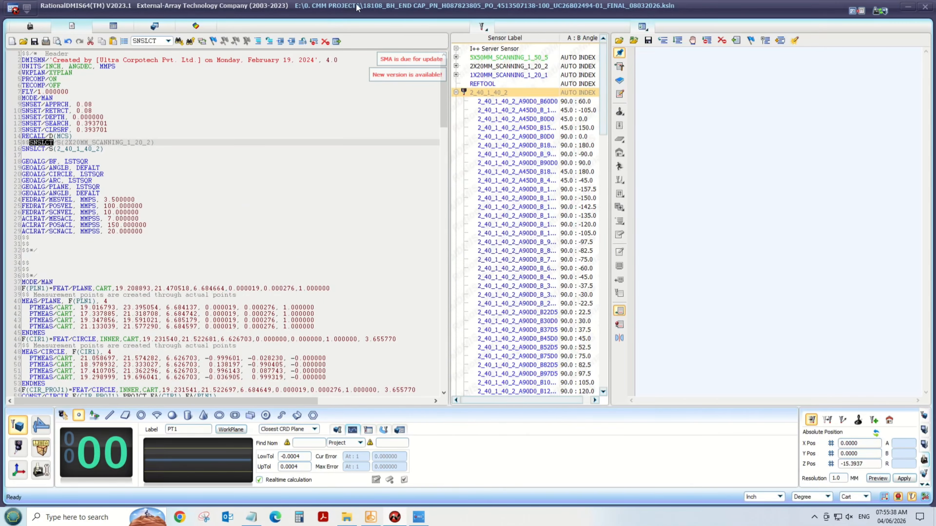
{"action": "left_click", "coordinate": [336, 40]}
{"action": "left_click", "coordinate": [628, 50]}
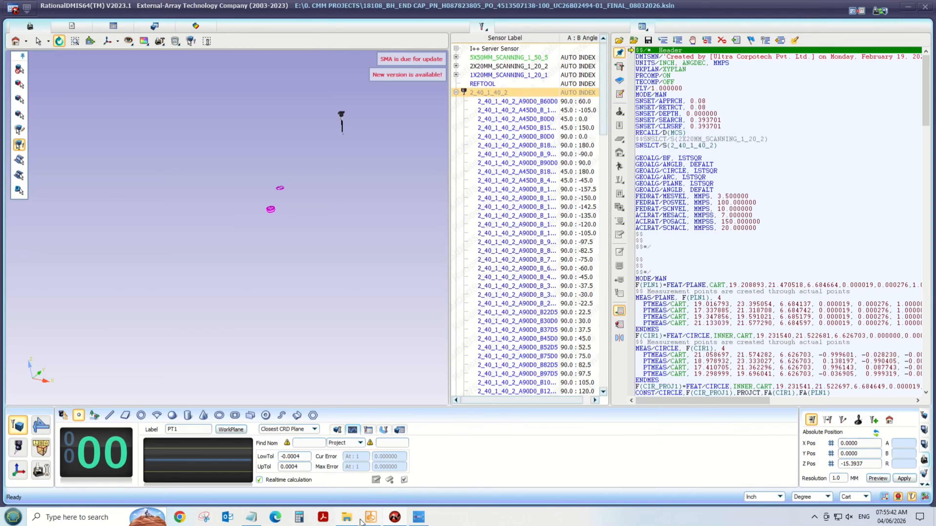
Switch to Notepad, change the method line to "Method 1 & 2" and add "Thank you" below it.
{"action": "left_click", "coordinate": [254, 520]}
{"action": "left_click_drag", "start_coordinate": [316, 445], "coordinate": [162, 441]}
{"action": "left_click", "coordinate": [291, 444]}
{"action": "key", "text": "BackSpace"}
{"action": "type", "text": "1 & 2"}
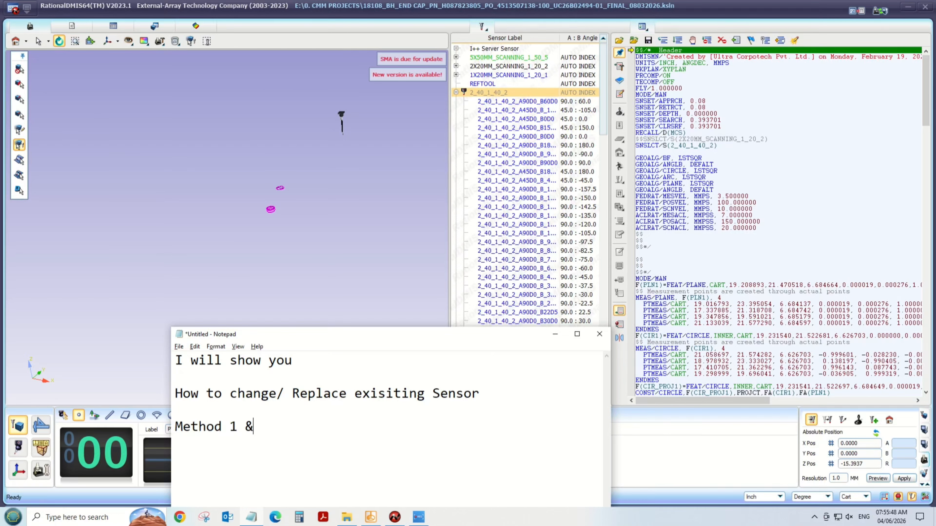
{"action": "type", "text": "Thankjyou"}
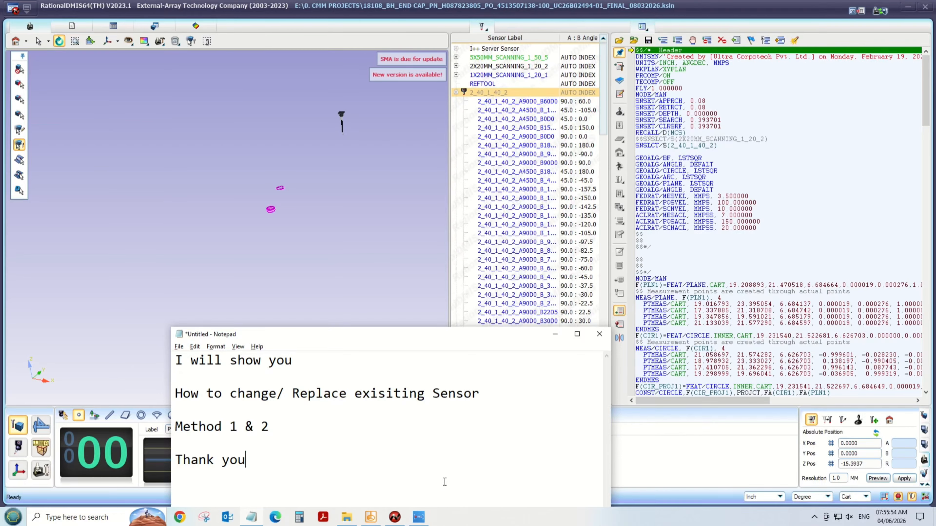